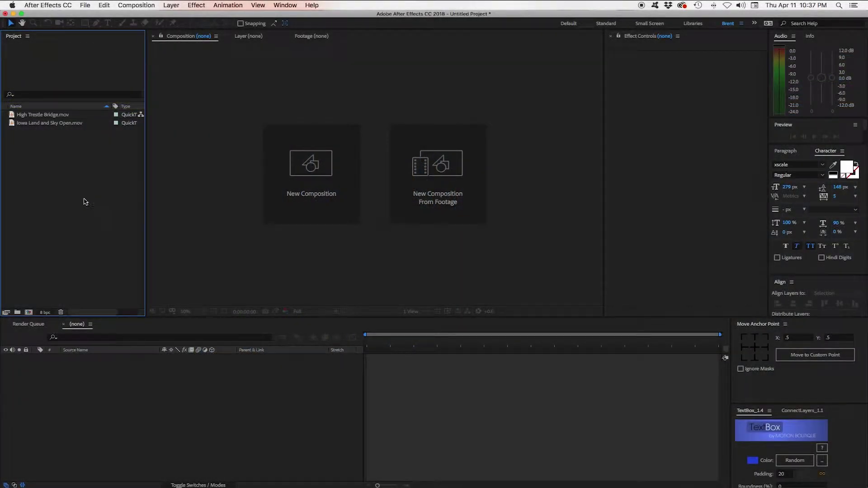
Make a composition from High Trestle Bridge.mov and solve it with 3D Camera Tracker.
{"action": "left_click", "coordinate": [49, 117]}
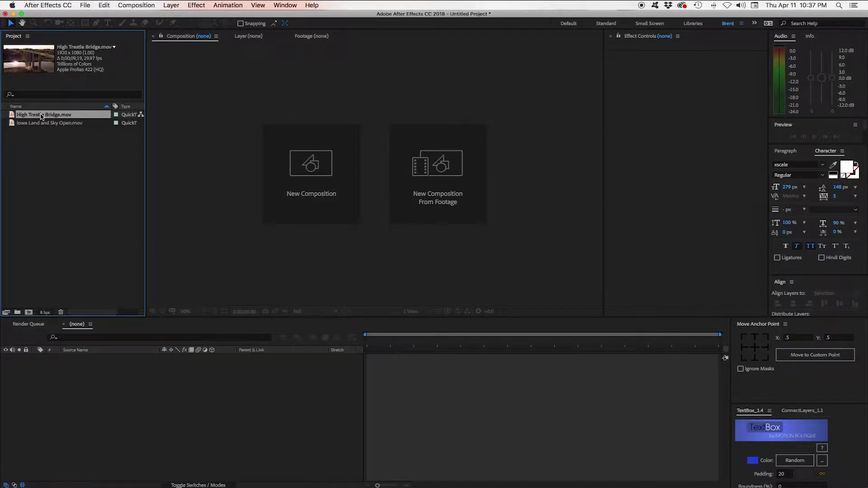
{"action": "left_click_drag", "start_coordinate": [41, 116], "coordinate": [30, 313]}
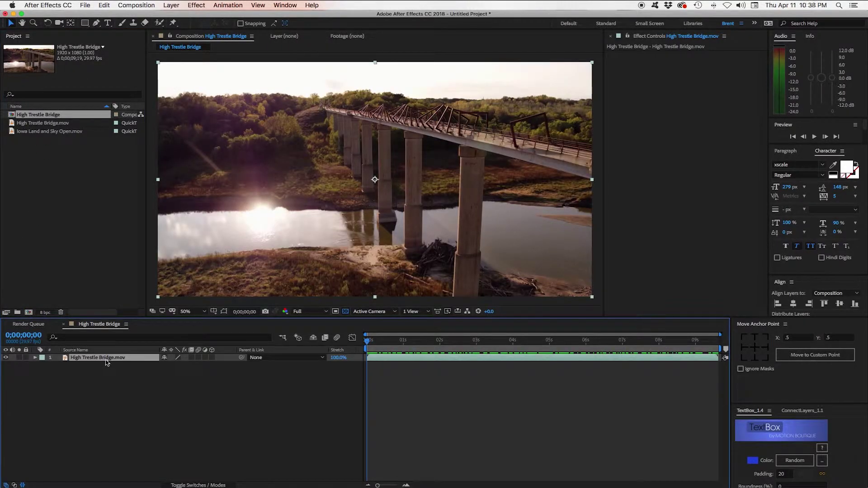
{"action": "left_click", "coordinate": [226, 6]}
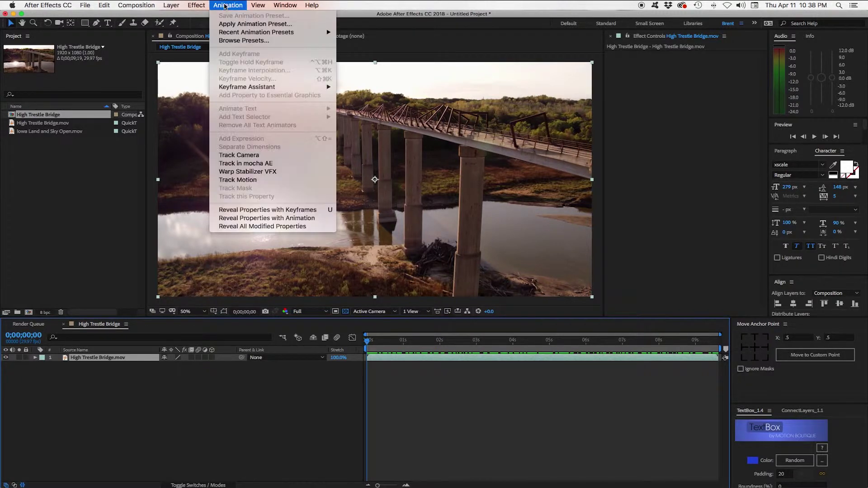
{"action": "left_click", "coordinate": [246, 155]}
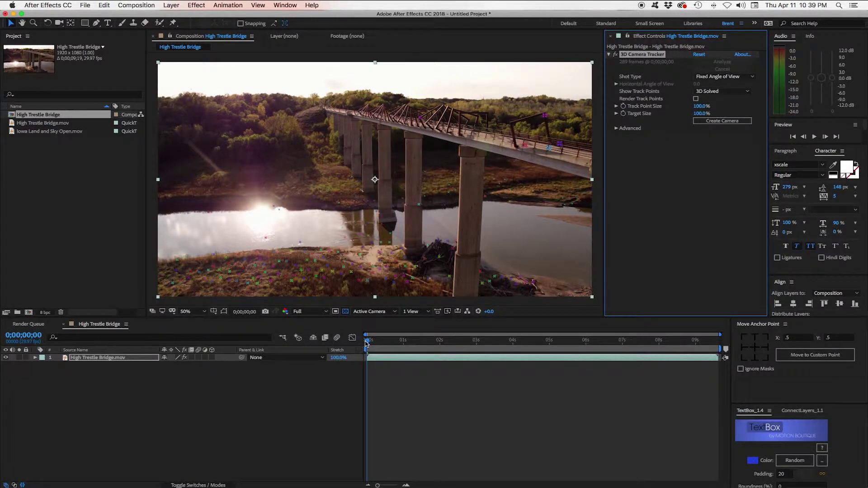
{"action": "left_click_drag", "start_coordinate": [366, 344], "coordinate": [522, 345]}
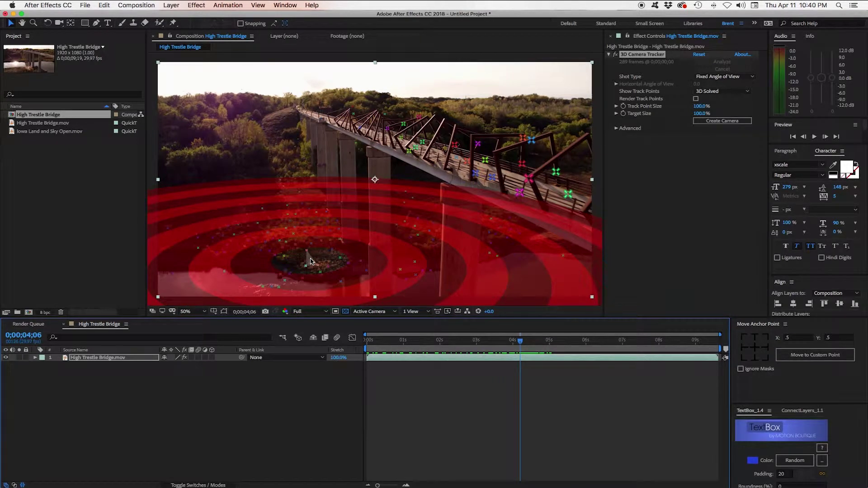
Create Track Null 1 and a 3D Tracker Camera from a ground point below the bridge.
{"action": "right_click", "coordinate": [311, 261]}
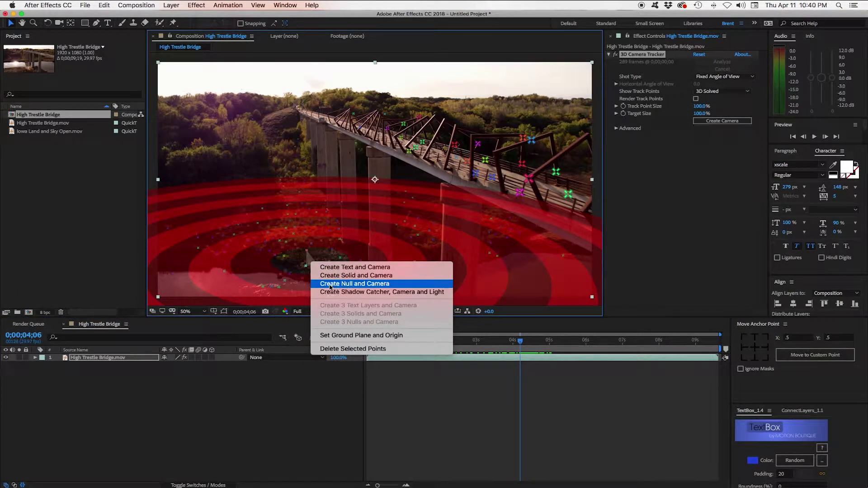
{"action": "left_click", "coordinate": [349, 285]}
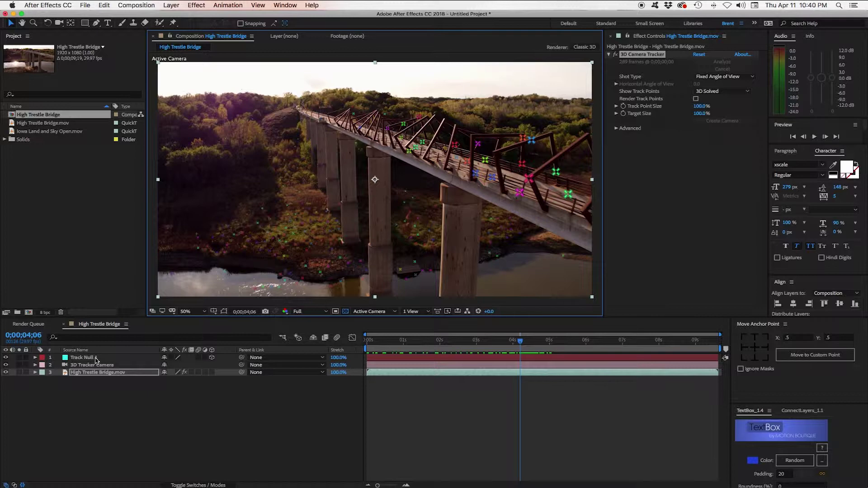
{"action": "left_click", "coordinate": [86, 357]}
At 0;00;02;22, add a comp-sized solid named 'ProAnimator Text'.
{"action": "left_click_drag", "start_coordinate": [522, 343], "coordinate": [466, 352]}
{"action": "left_click", "coordinate": [105, 373]}
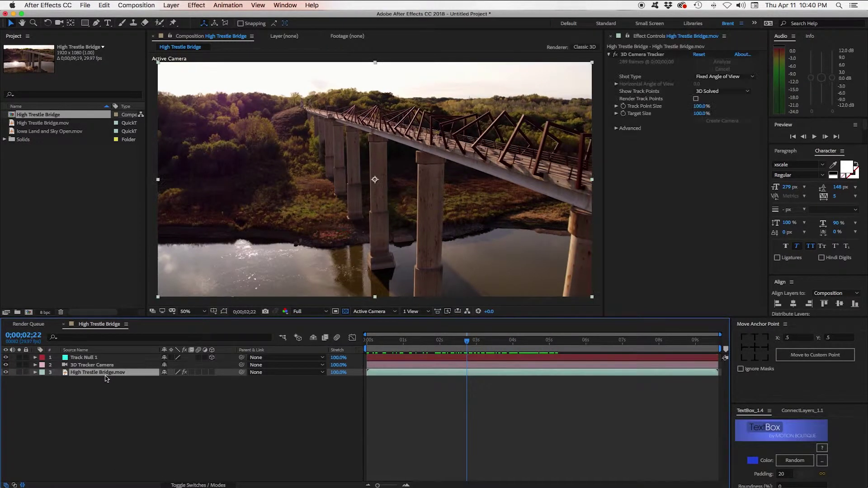
{"action": "left_click", "coordinate": [178, 5]}
{"action": "mouse_move", "coordinate": [177, 15]}
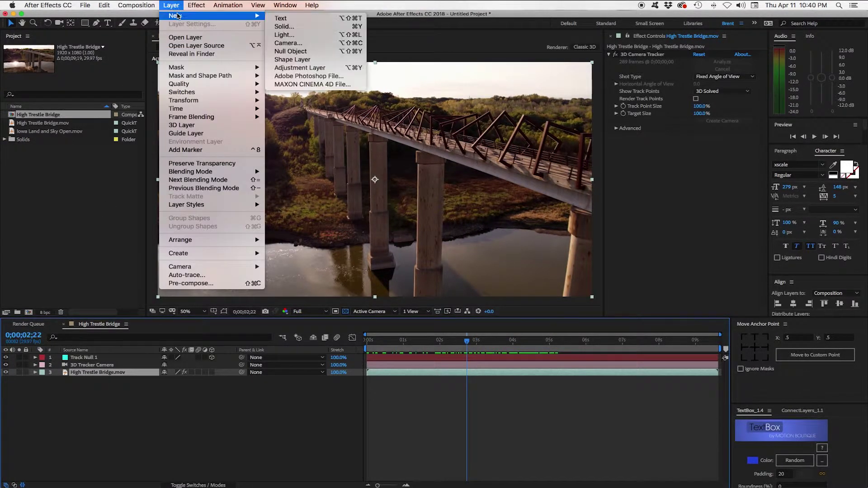
{"action": "left_click", "coordinate": [283, 26]}
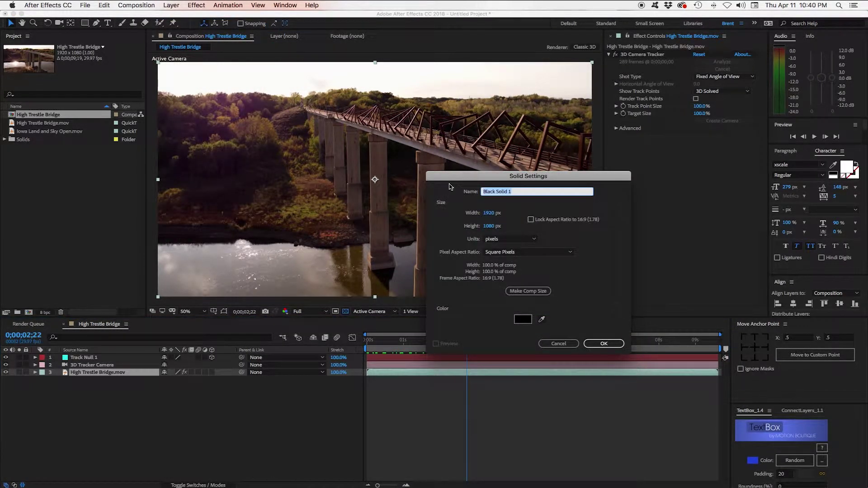
{"action": "type", "text": "ProAnimator Te"}
{"action": "left_click", "coordinate": [542, 293]}
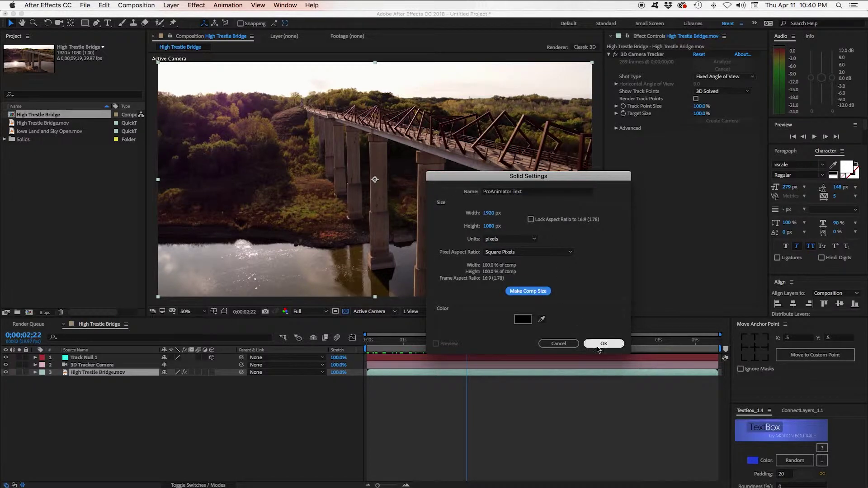
{"action": "left_click", "coordinate": [598, 347]}
Apply Zaxwerks ProAnimator to the solid and enter 3D text 'High Trestle' / 'Trail' on two lines.
{"action": "left_click", "coordinate": [194, 4]}
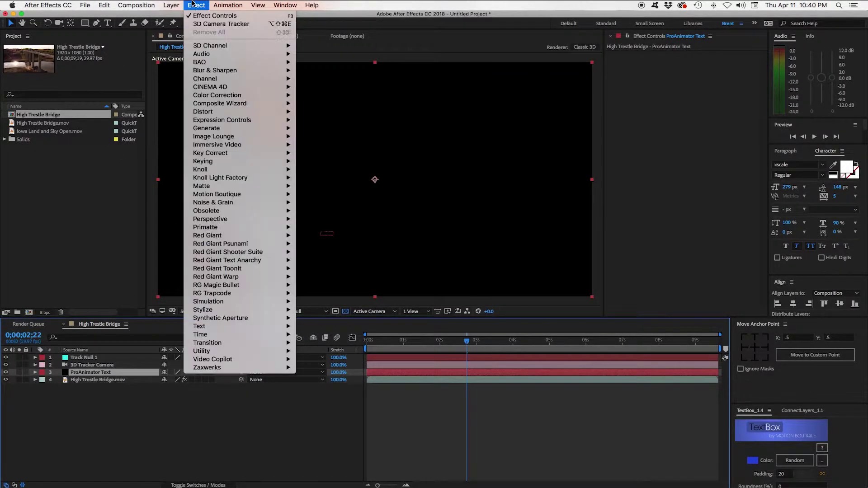
{"action": "mouse_move", "coordinate": [280, 367]}
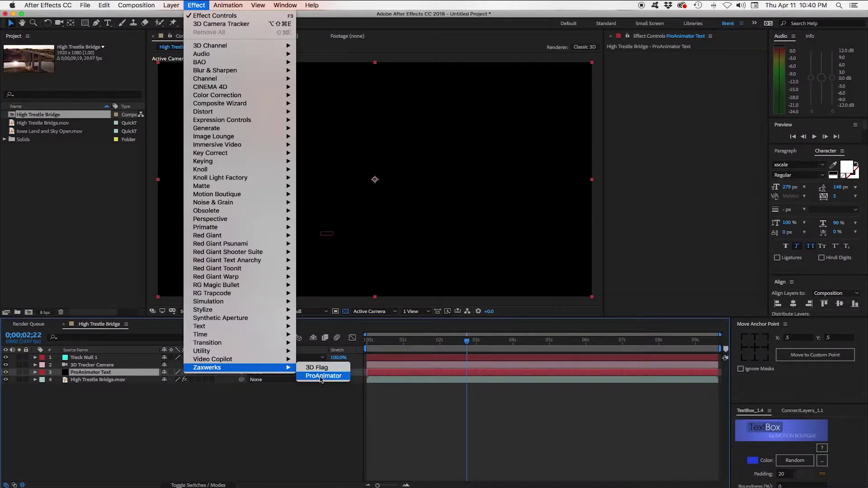
{"action": "left_click", "coordinate": [323, 376]}
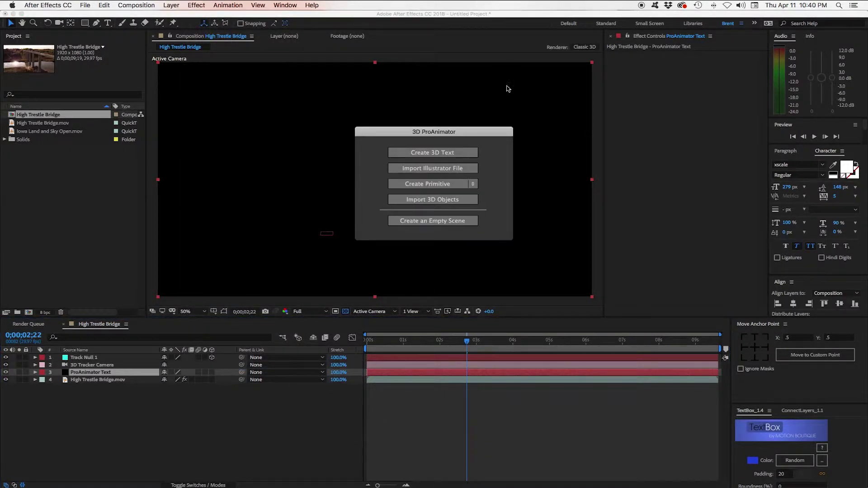
{"action": "left_click", "coordinate": [434, 152]}
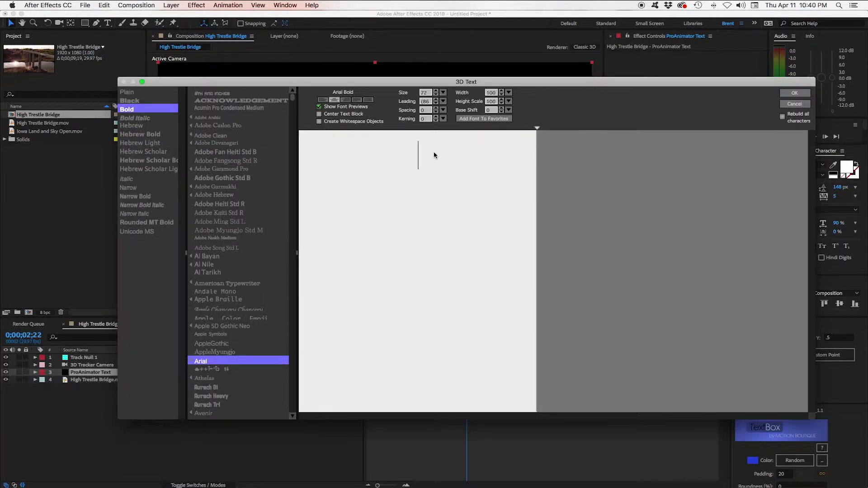
{"action": "type", "text": "High Tr"}
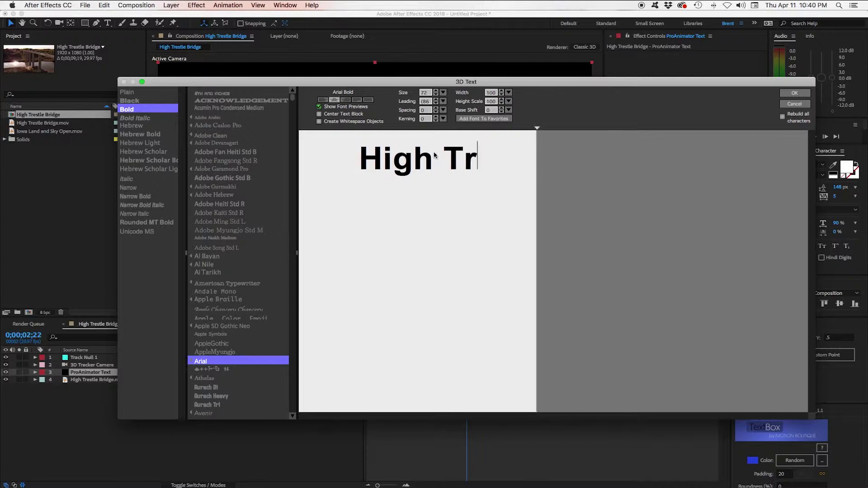
{"action": "type", "text": "estle"}
{"action": "key", "text": "Return"}
{"action": "type", "text": "Trail"}
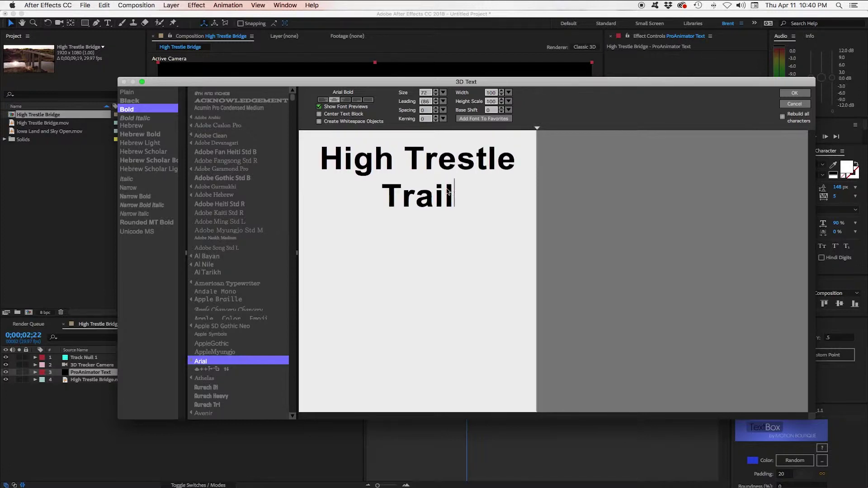
Set the text's leading to 66 and kerning to -35, then build it.
{"action": "left_click_drag", "start_coordinate": [454, 199], "coordinate": [329, 159]}
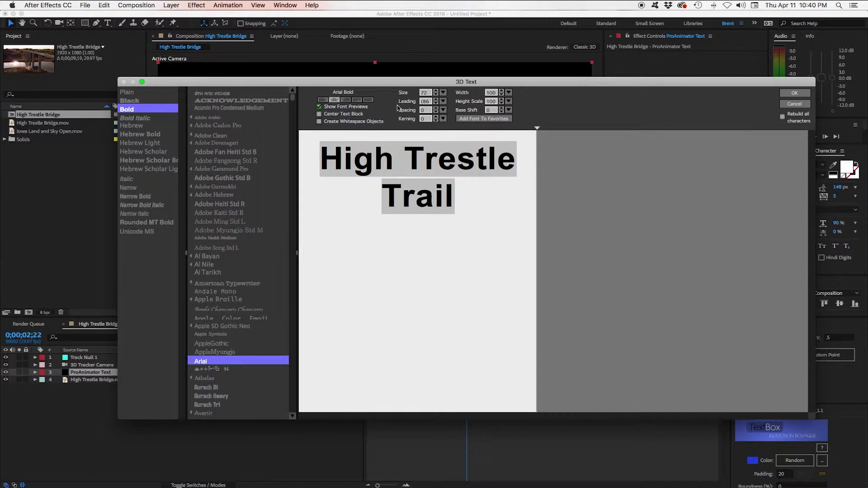
{"action": "double_click", "coordinate": [425, 101]}
{"action": "type", "text": "71"}
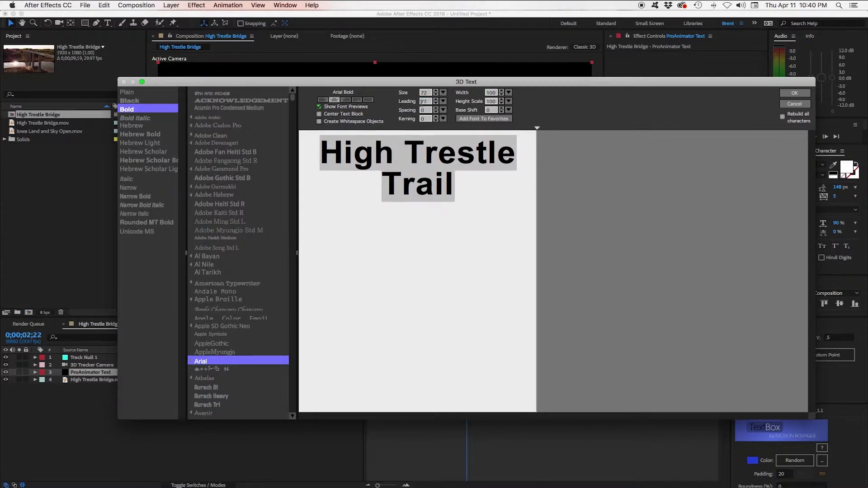
{"action": "double_click", "coordinate": [421, 101]}
{"action": "type", "text": "66"}
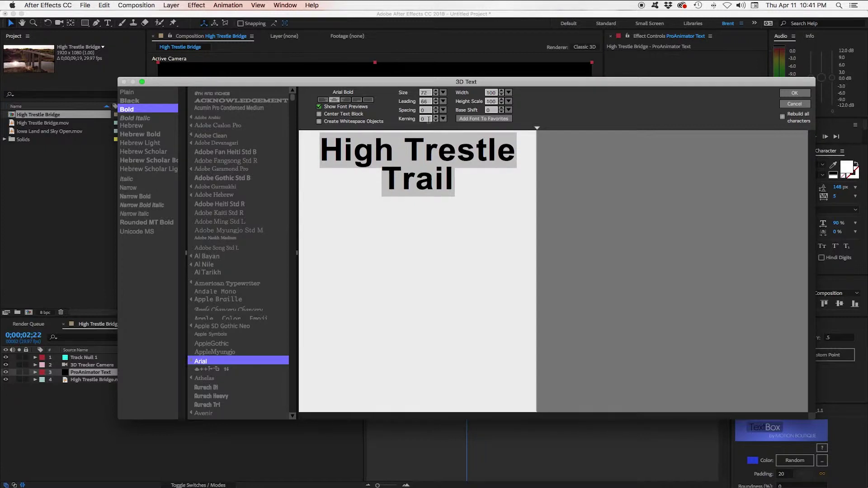
{"action": "double_click", "coordinate": [425, 119]}
{"action": "type", "text": "-35"}
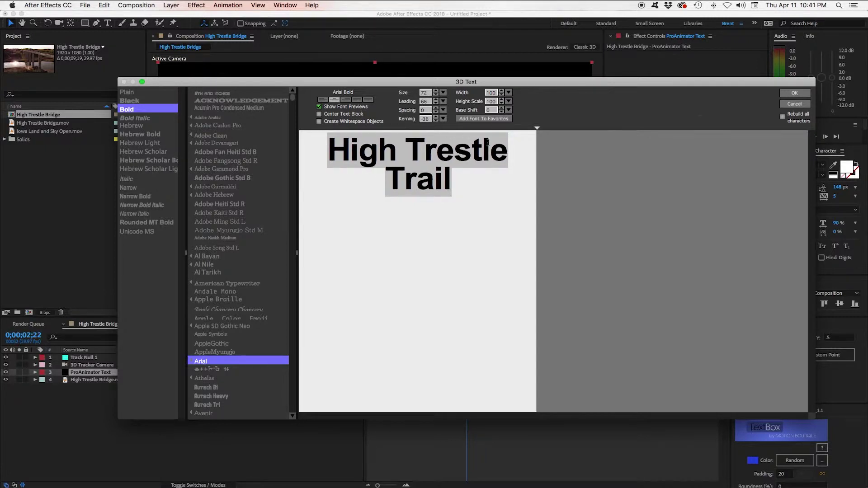
{"action": "left_click", "coordinate": [804, 93]}
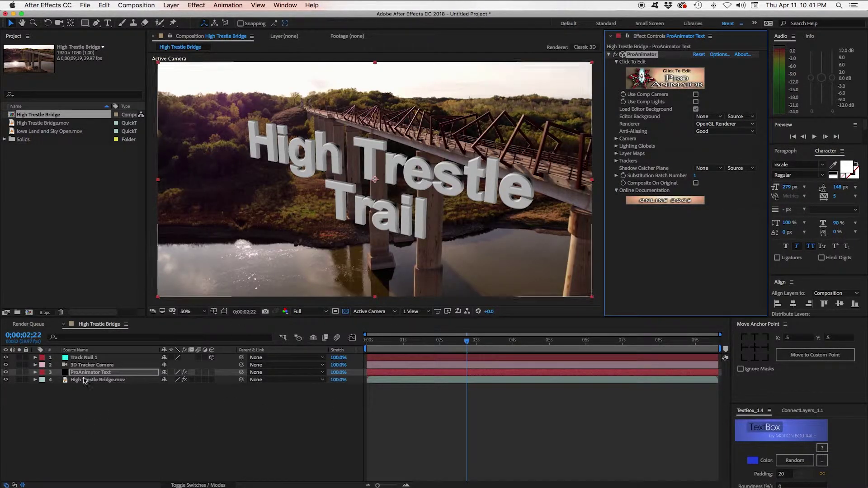
Render the text through the tracked comp camera and scrub the footage to check it.
{"action": "left_click", "coordinate": [696, 94]}
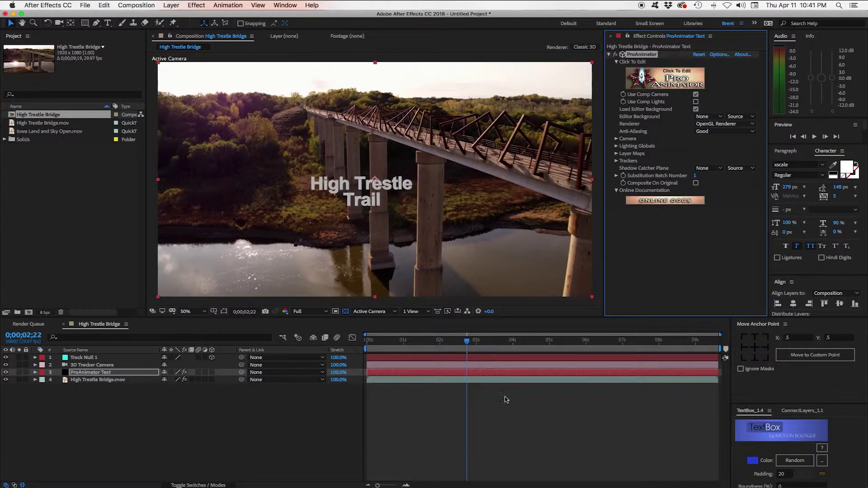
{"action": "left_click_drag", "start_coordinate": [467, 342], "coordinate": [439, 363]}
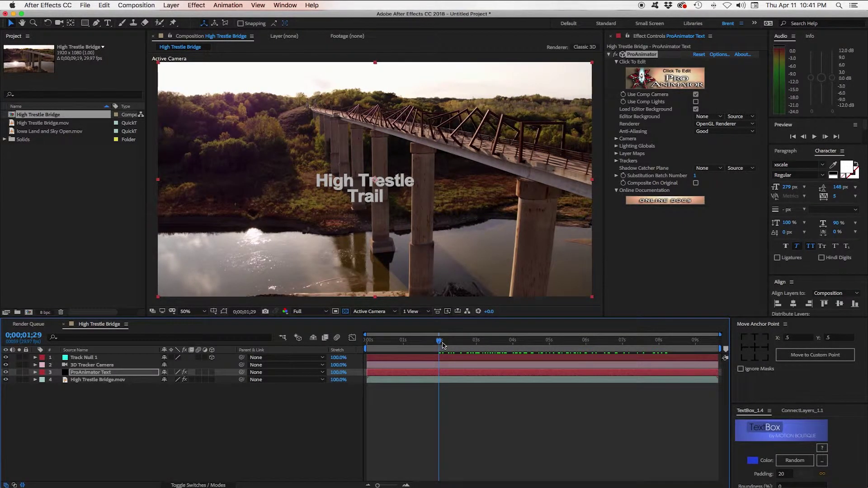
{"action": "mouse_move", "coordinate": [441, 345]}
{"action": "left_mouse_down"}
{"action": "mouse_move", "coordinate": [646, 348]}
{"action": "mouse_move", "coordinate": [436, 347]}
{"action": "left_mouse_up"}
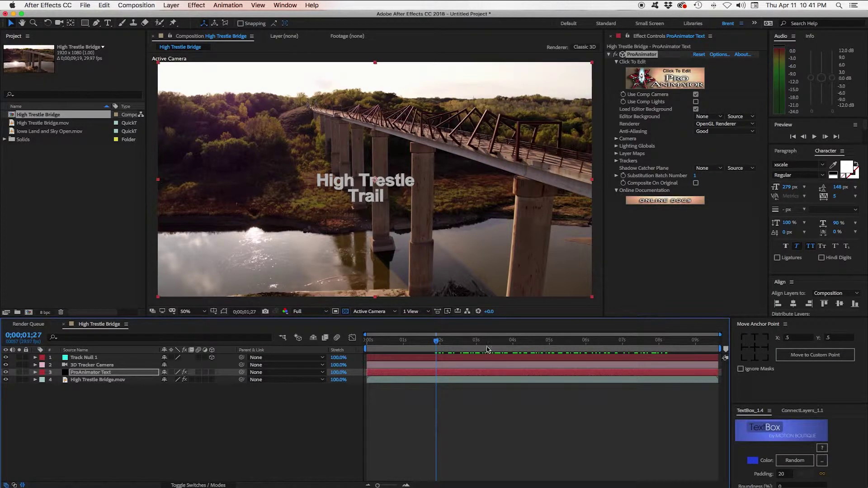
{"action": "left_click_drag", "start_coordinate": [428, 346], "coordinate": [452, 363]}
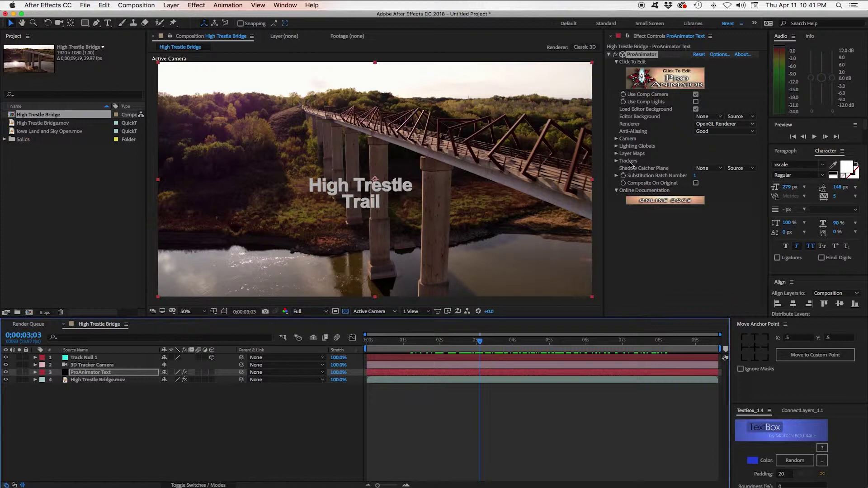
Set ProAnimator's External Tracker 1 to Track Null 1.
{"action": "left_click", "coordinate": [616, 161]}
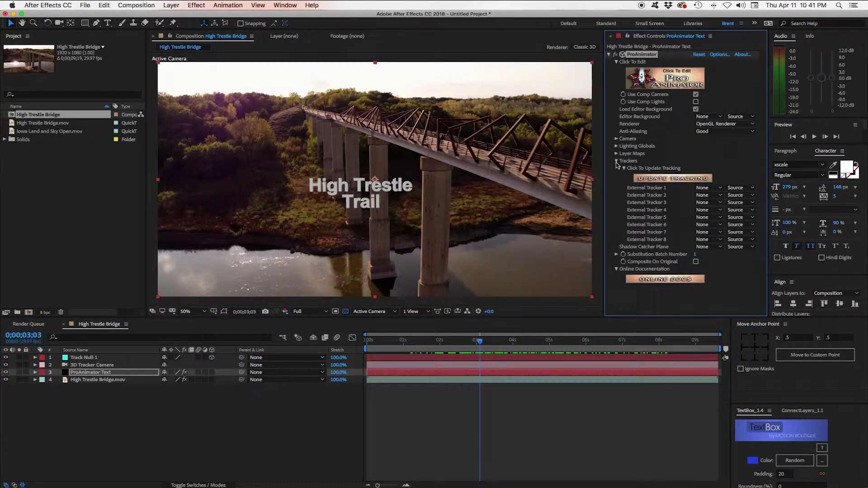
{"action": "left_click", "coordinate": [707, 189]}
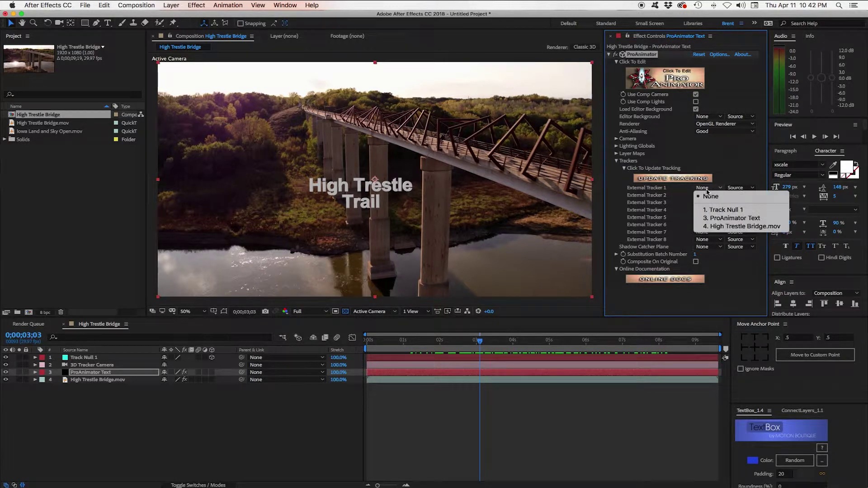
{"action": "left_click", "coordinate": [713, 211]}
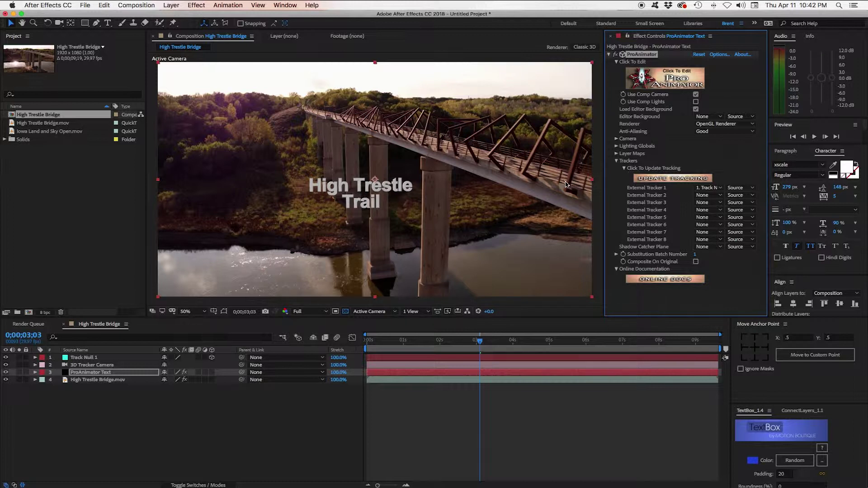
{"action": "left_click", "coordinate": [648, 82]}
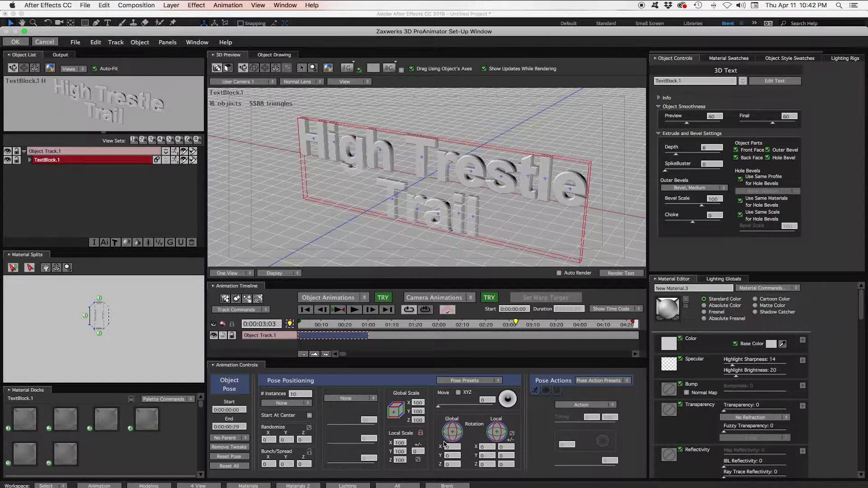
Parent Object Track.1 to External Tracker 1 and apply the change to After Effects.
{"action": "left_click", "coordinate": [260, 336]}
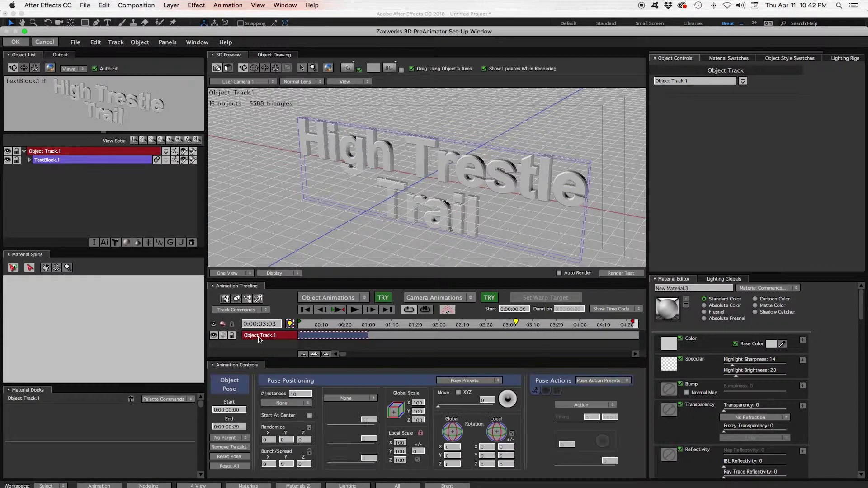
{"action": "left_click", "coordinate": [247, 440]}
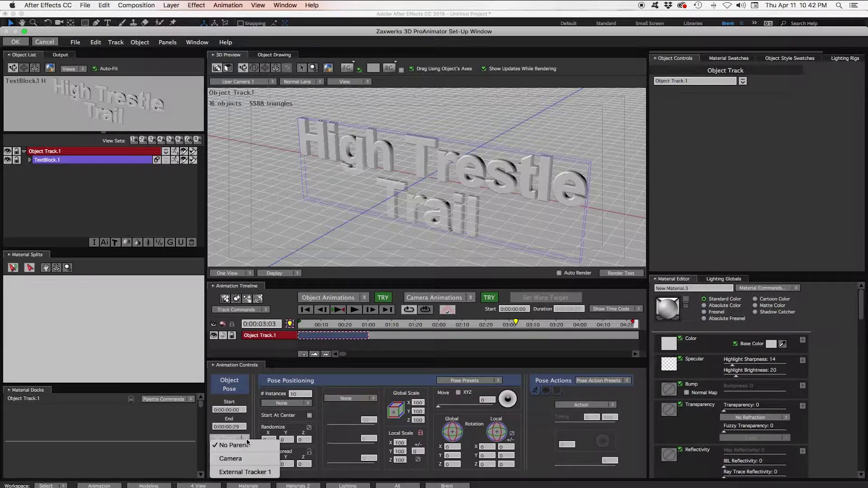
{"action": "left_click", "coordinate": [248, 472]}
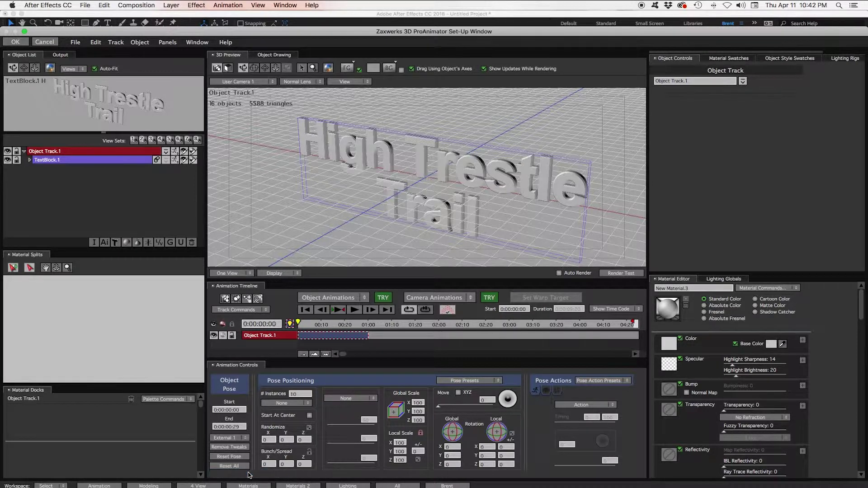
{"action": "left_click", "coordinate": [15, 41]}
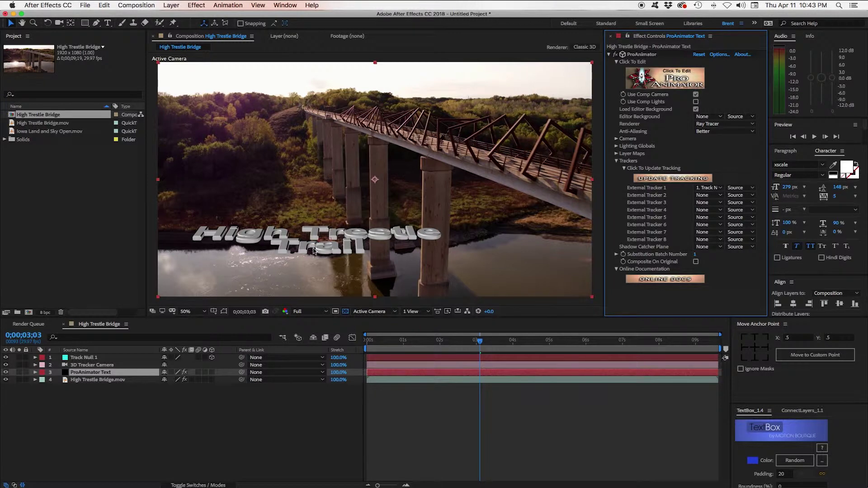
Preview the text at several frames, then select Track Null 1 with the Rotation tool.
{"action": "left_click", "coordinate": [520, 341]}
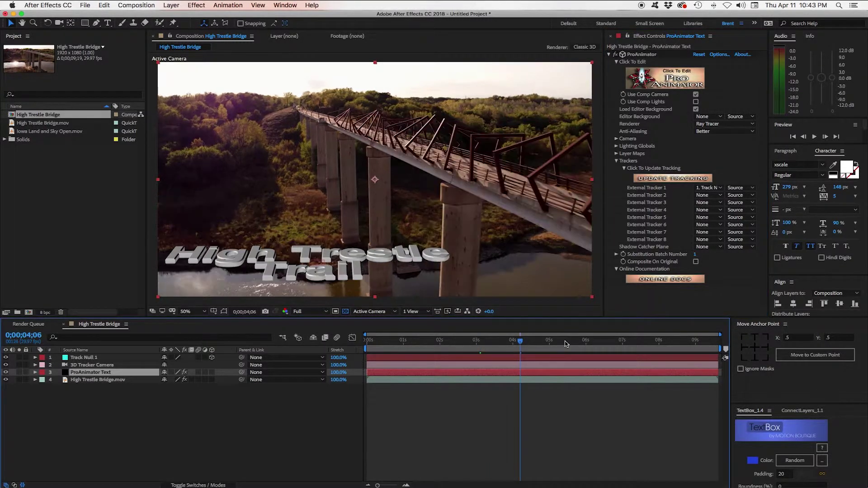
{"action": "left_click", "coordinate": [565, 342]}
{"action": "left_click", "coordinate": [595, 342]}
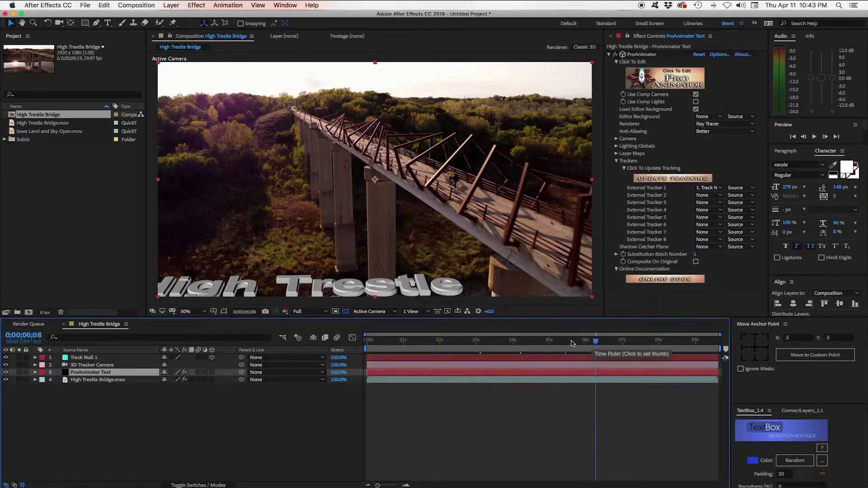
{"action": "left_click", "coordinate": [423, 345]}
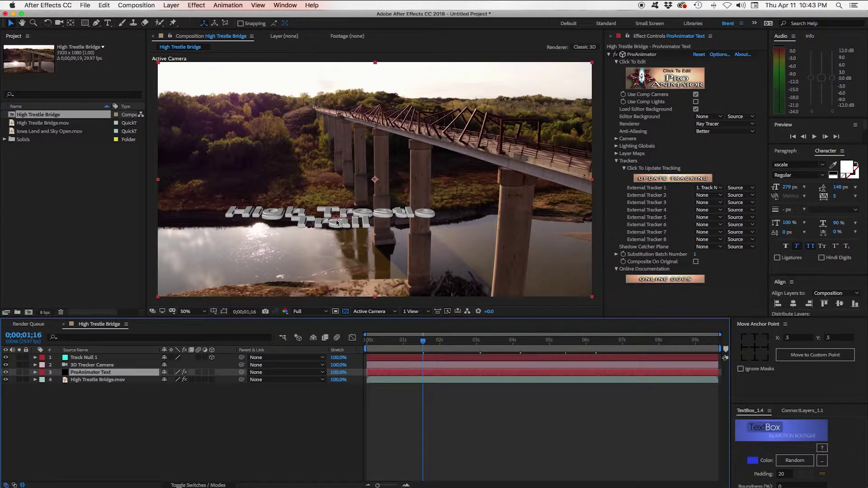
{"action": "left_click", "coordinate": [89, 359]}
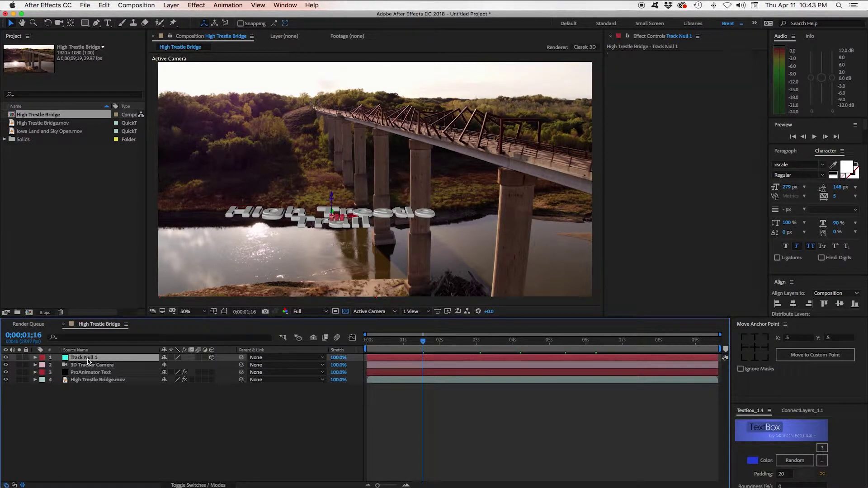
{"action": "left_click", "coordinate": [48, 23]}
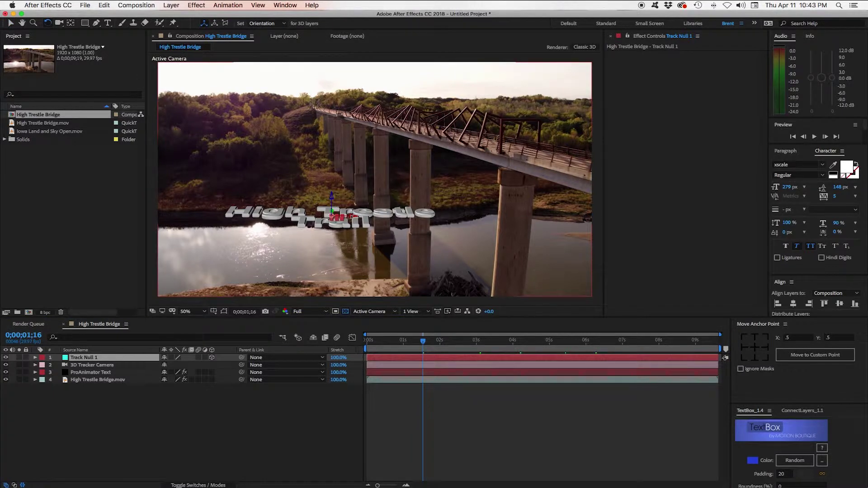
Rotate Track Null 1 so its Y axis points up, then reselect the ProAnimator Text layer.
{"action": "left_click_drag", "start_coordinate": [351, 217], "coordinate": [348, 238]}
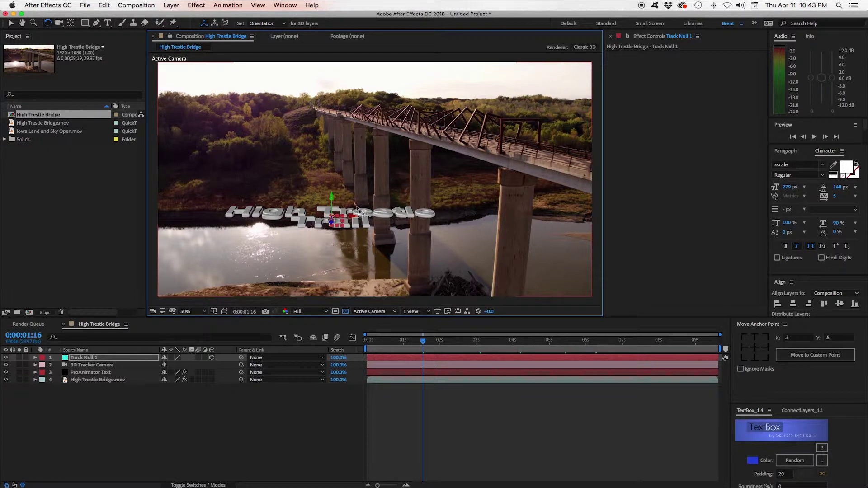
{"action": "left_click", "coordinate": [91, 373]}
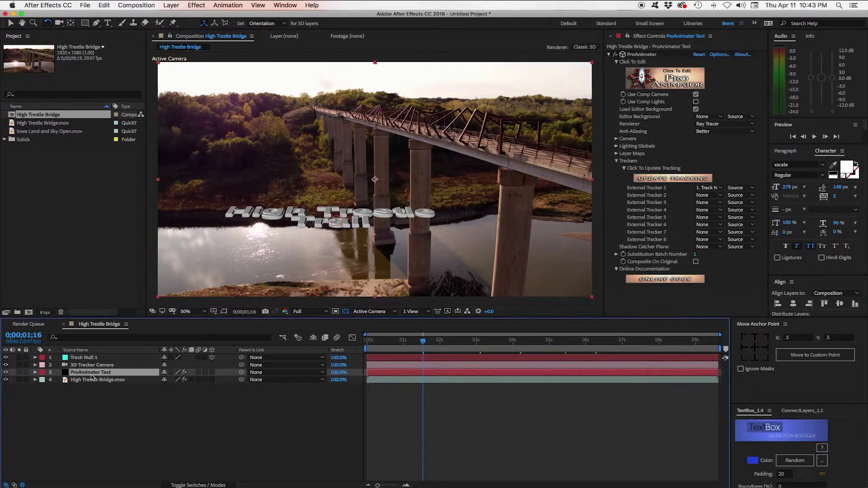
Update the text's tracking to the rotated null and check it at several frames.
{"action": "left_click", "coordinate": [664, 180]}
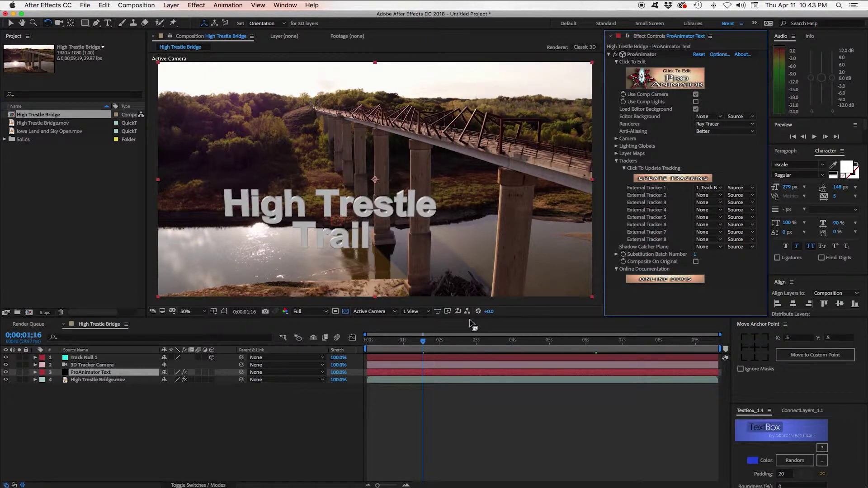
{"action": "left_click", "coordinate": [470, 341]}
{"action": "left_click", "coordinate": [540, 341]}
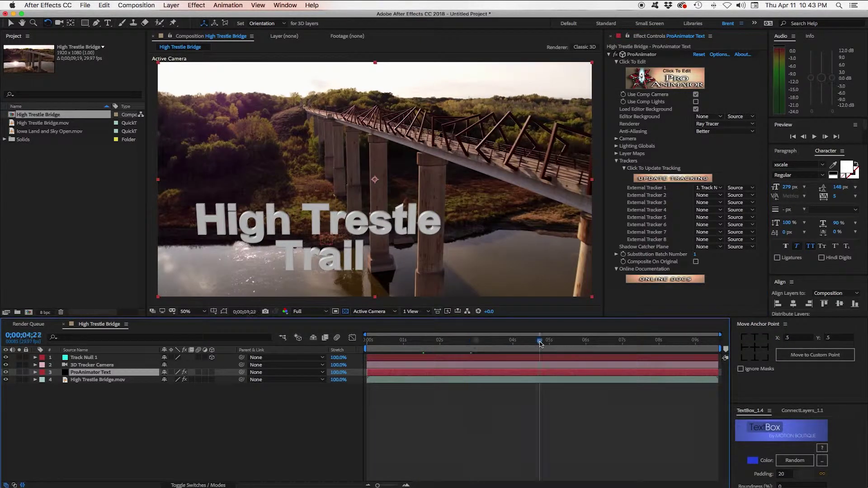
{"action": "left_click", "coordinate": [444, 341]}
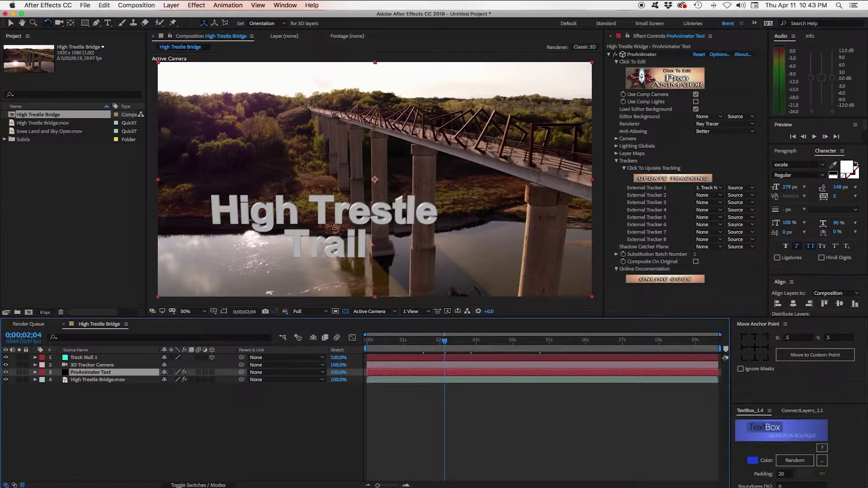
{"action": "left_click", "coordinate": [82, 358]}
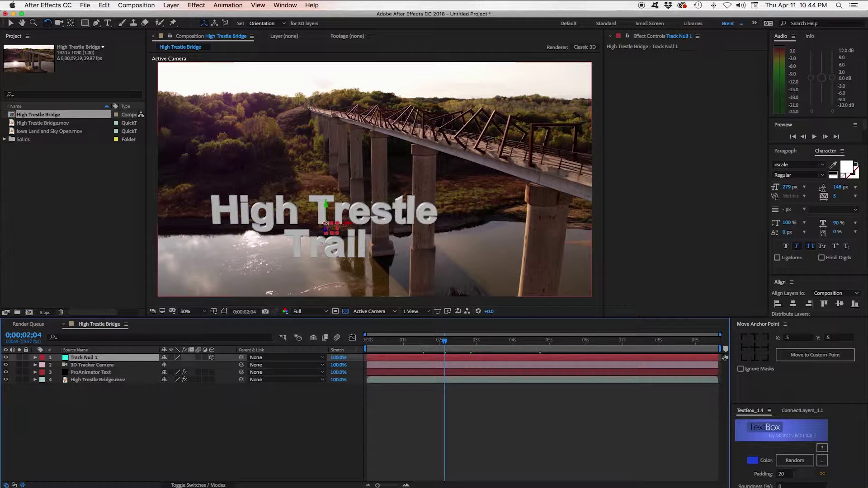
Reopen the ProAnimator Text layer in the ProAnimator editor and turn the preview to face the text.
{"action": "left_click", "coordinate": [104, 372]}
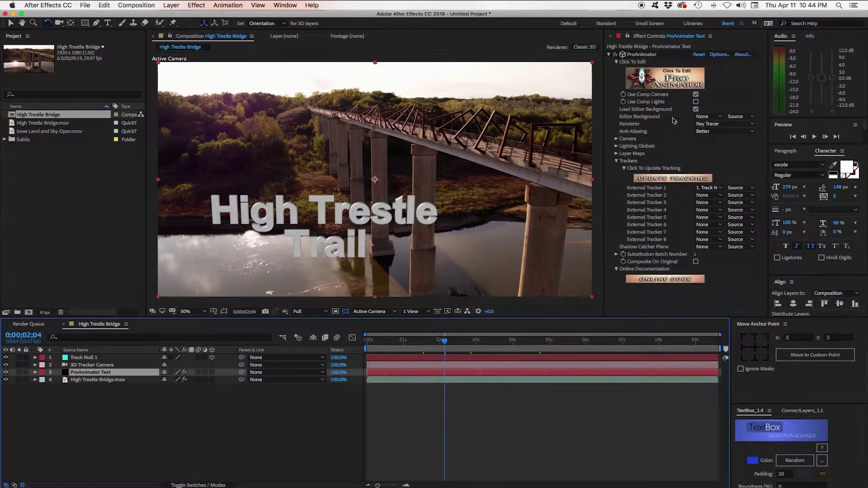
{"action": "left_click", "coordinate": [669, 84]}
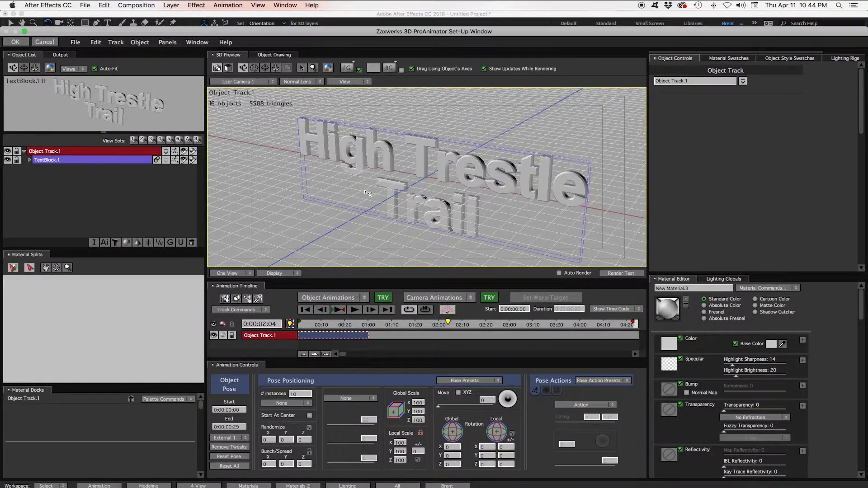
{"action": "left_click_drag", "start_coordinate": [367, 193], "coordinate": [424, 199]}
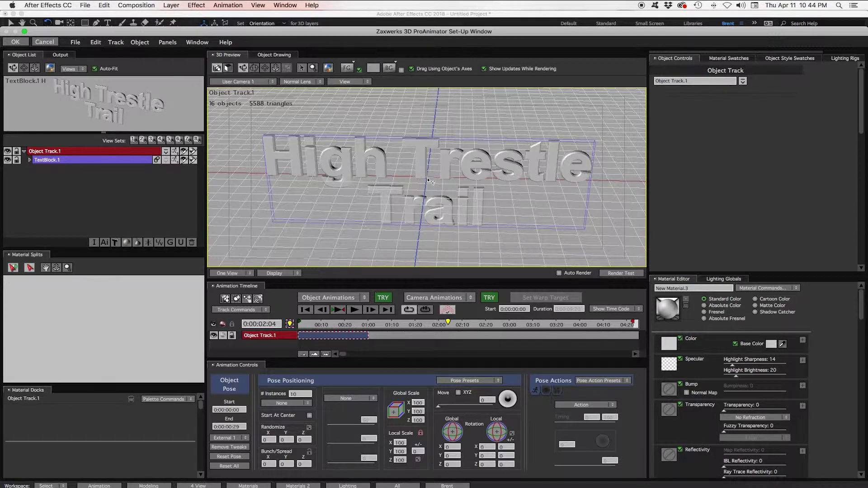
Raise the text using separate X/Y/Z move values, fine-tuning Move Y to 68 in Front Camera.
{"action": "left_click_drag", "start_coordinate": [427, 180], "coordinate": [428, 163]}
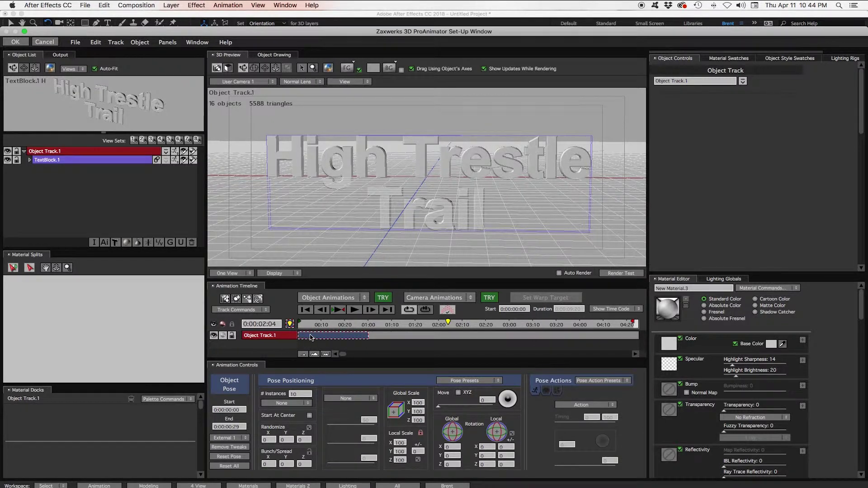
{"action": "left_click", "coordinate": [458, 393]}
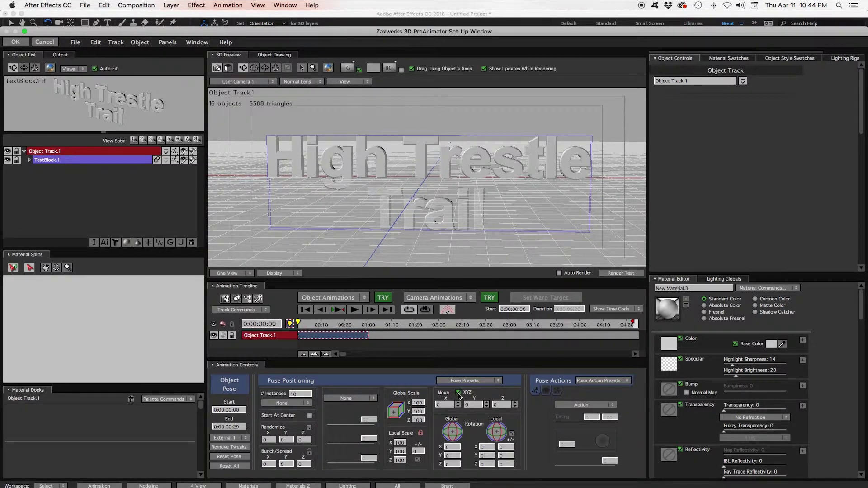
{"action": "left_click_drag", "start_coordinate": [480, 407], "coordinate": [495, 393]}
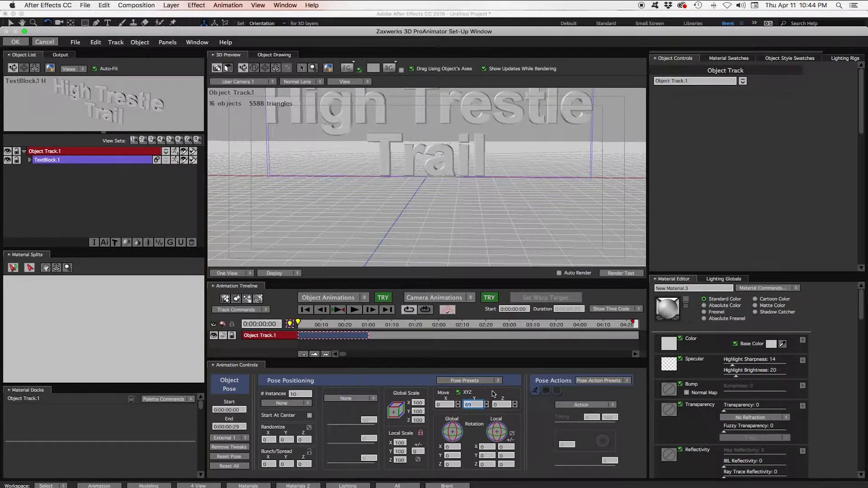
{"action": "left_click", "coordinate": [237, 83]}
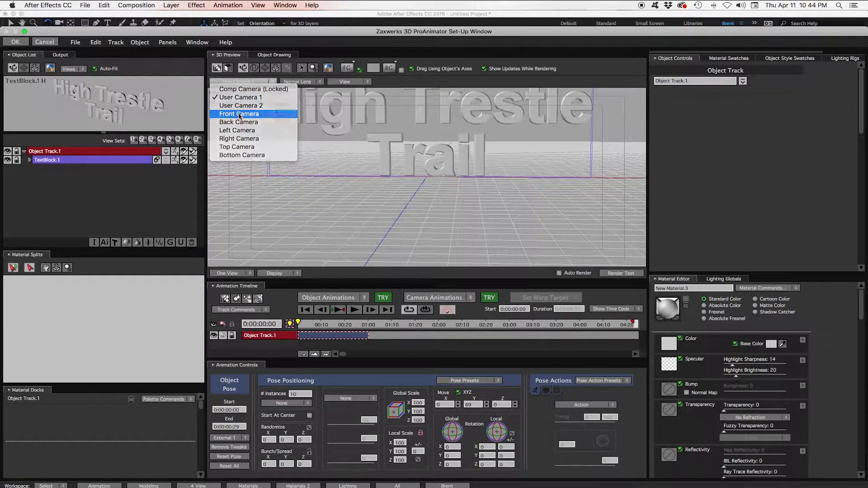
{"action": "left_click", "coordinate": [239, 114]}
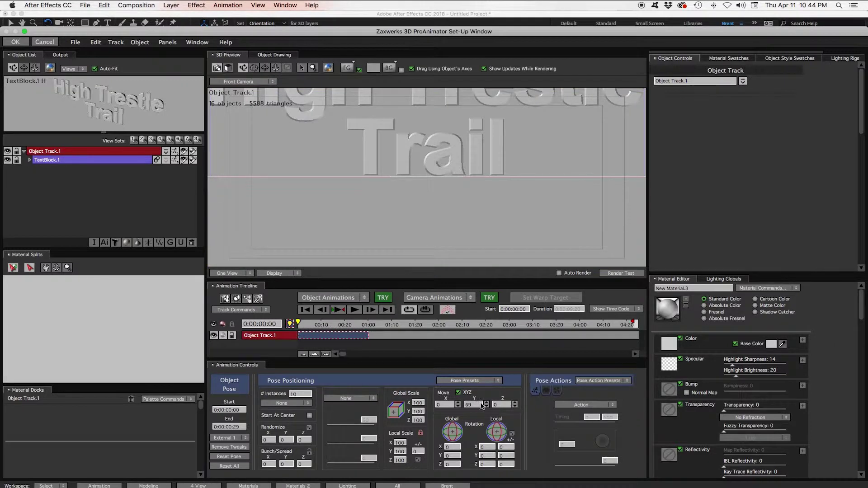
{"action": "left_click_drag", "start_coordinate": [479, 408], "coordinate": [478, 412]}
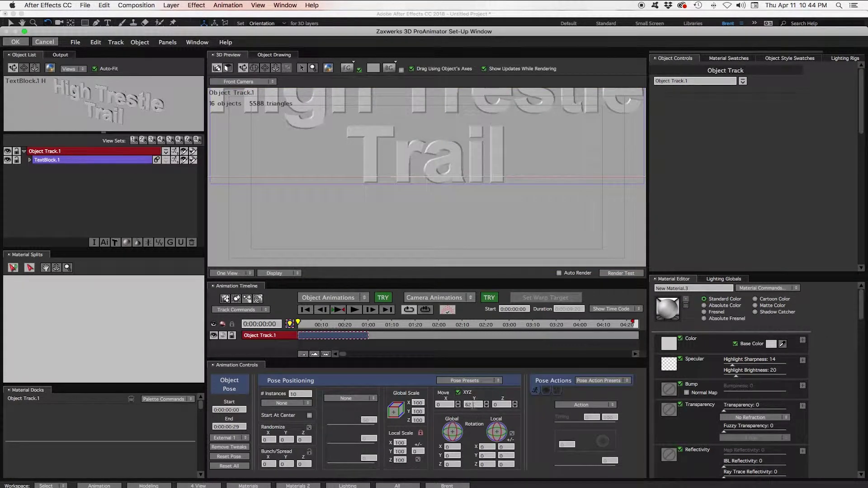
{"action": "left_click_drag", "start_coordinate": [473, 405], "coordinate": [475, 404]}
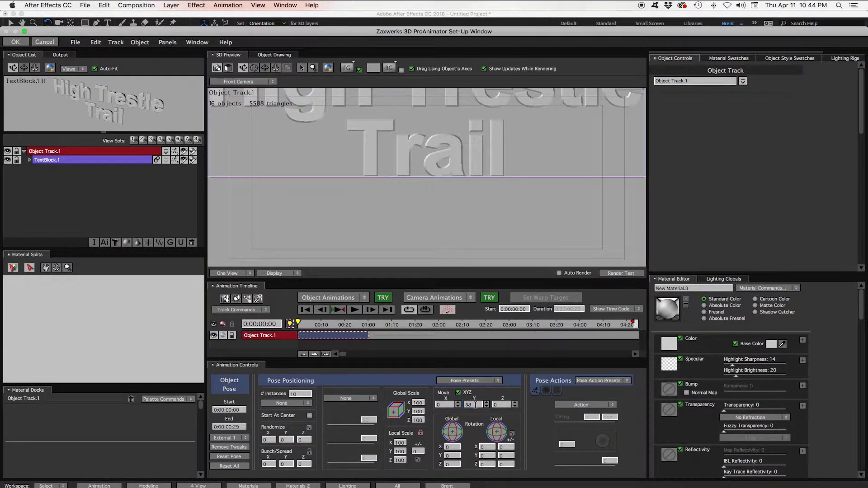
Check the text placement from an orbited User Camera 1, then apply the changes.
{"action": "left_click", "coordinate": [247, 82]}
{"action": "left_click", "coordinate": [245, 97]}
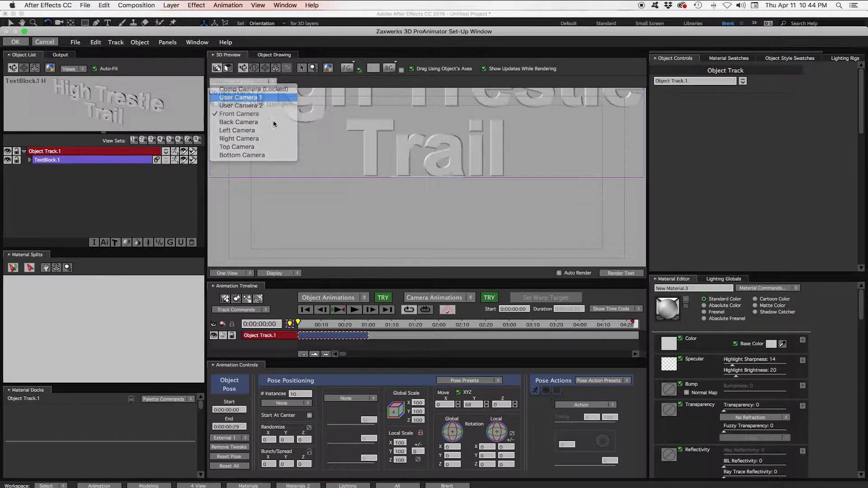
{"action": "left_click_drag", "start_coordinate": [402, 147], "coordinate": [332, 165]}
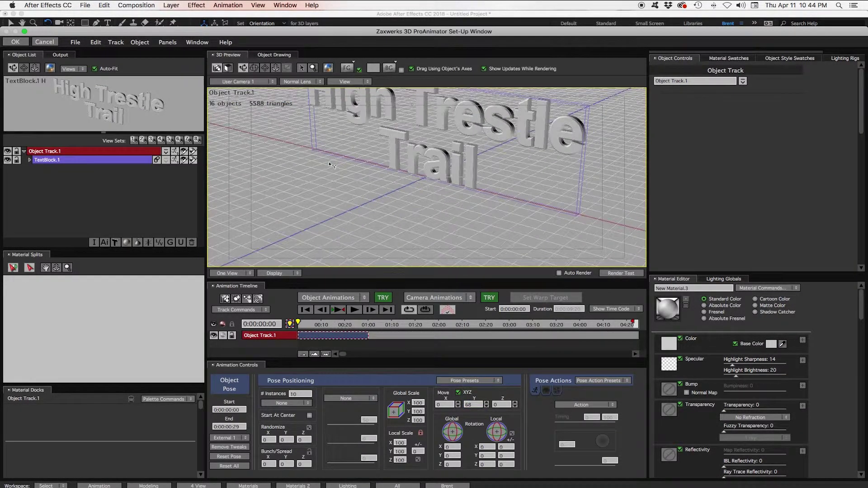
{"action": "left_click", "coordinate": [16, 42]}
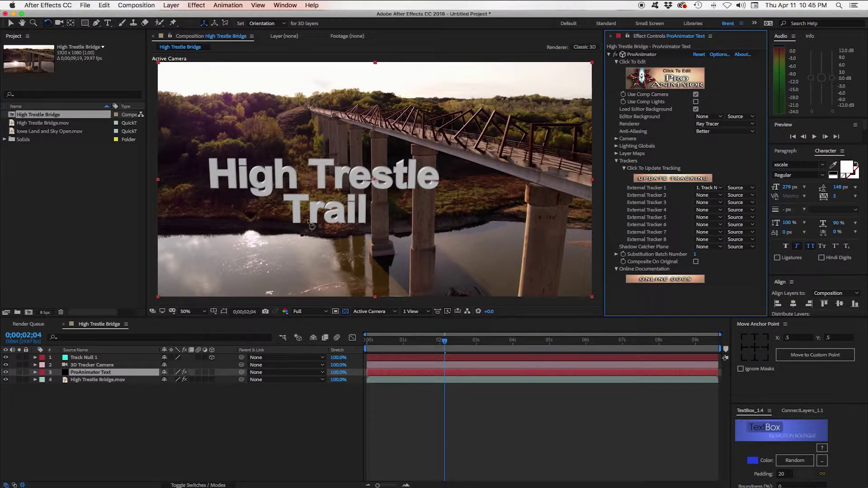
Scale Track Null 1 to 70% and shift it left in the footage.
{"action": "left_click", "coordinate": [89, 361]}
{"action": "key", "text": "s"}
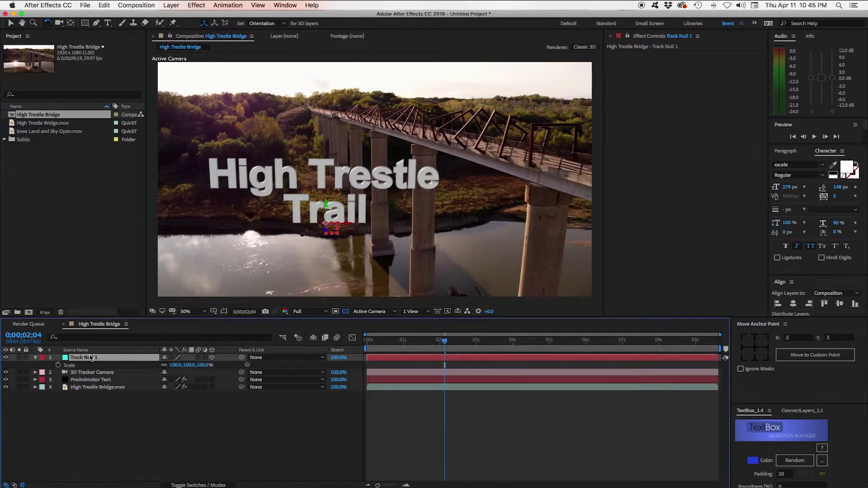
{"action": "left_click_drag", "start_coordinate": [178, 369], "coordinate": [166, 370]}
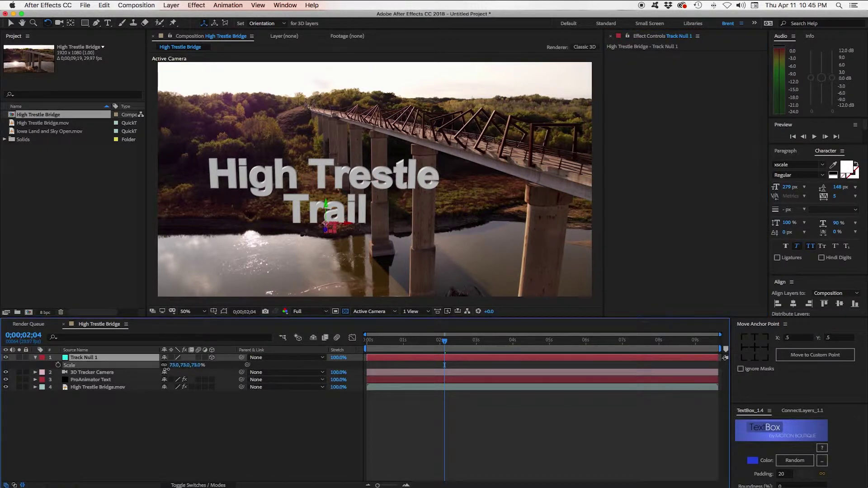
{"action": "key", "text": "Return"}
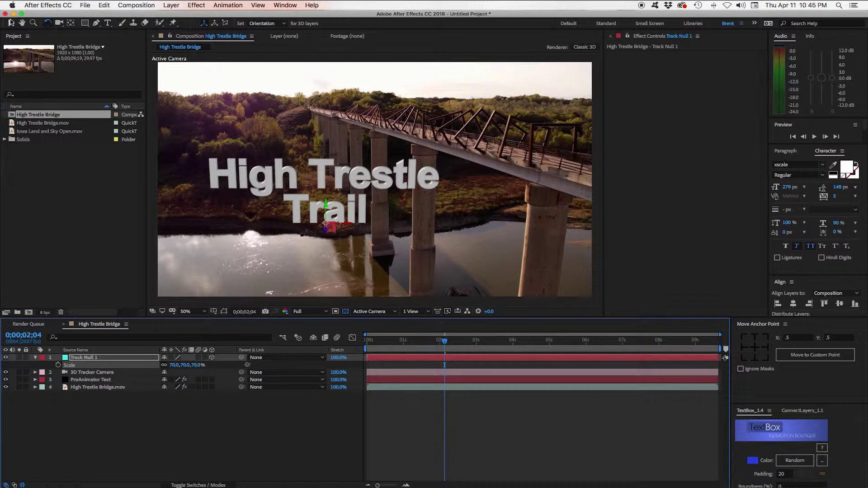
{"action": "left_click", "coordinate": [11, 23]}
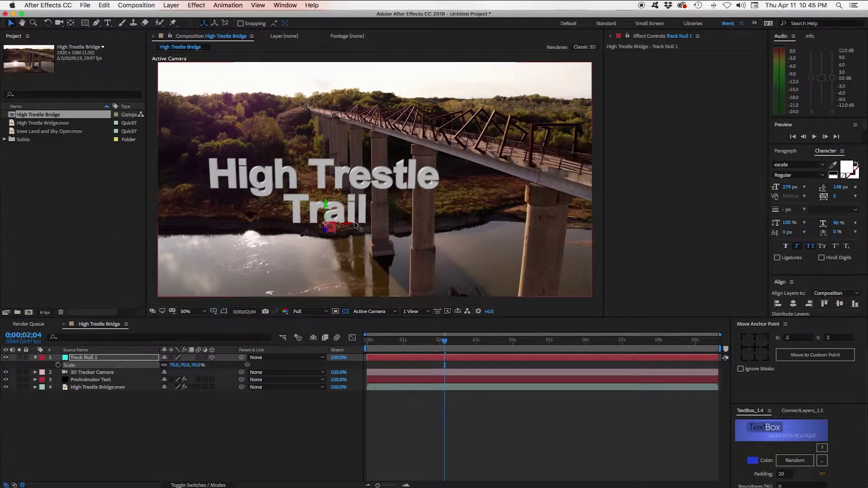
{"action": "left_click_drag", "start_coordinate": [355, 225], "coordinate": [337, 229]}
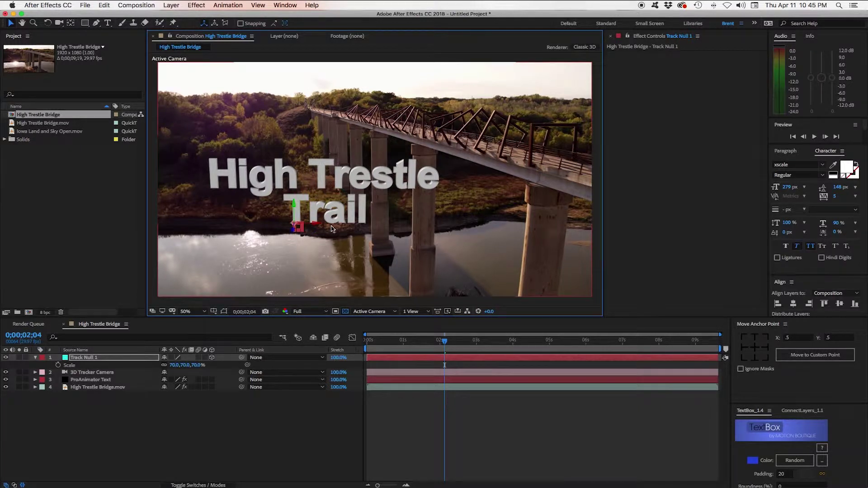
Update Tracking on the ProAnimator Text layer and go to frame 0;00;03;08.
{"action": "left_click", "coordinate": [116, 379]}
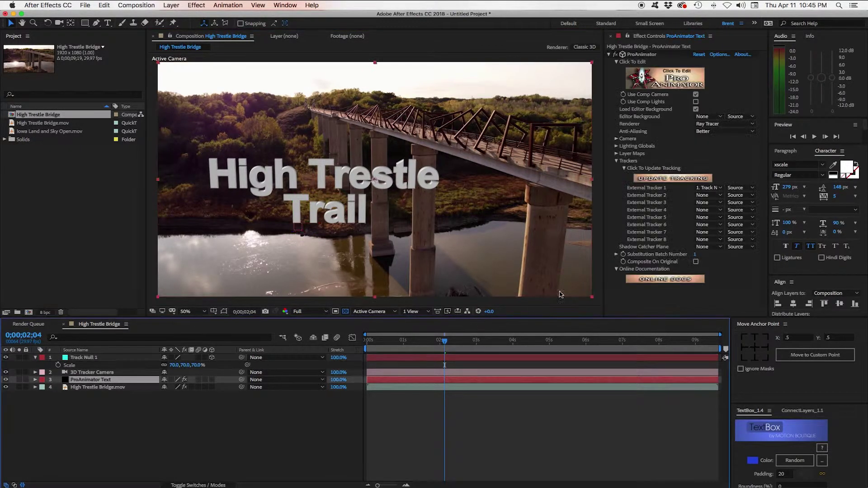
{"action": "left_click", "coordinate": [661, 178]}
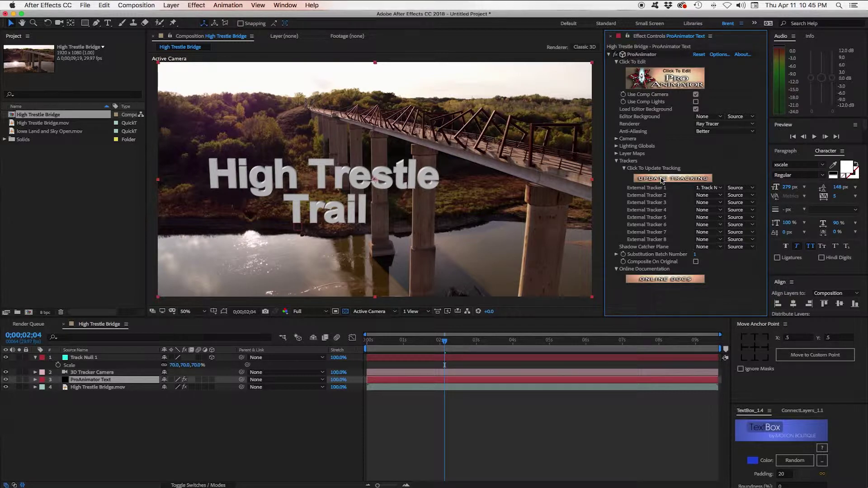
{"action": "left_click", "coordinate": [486, 341]}
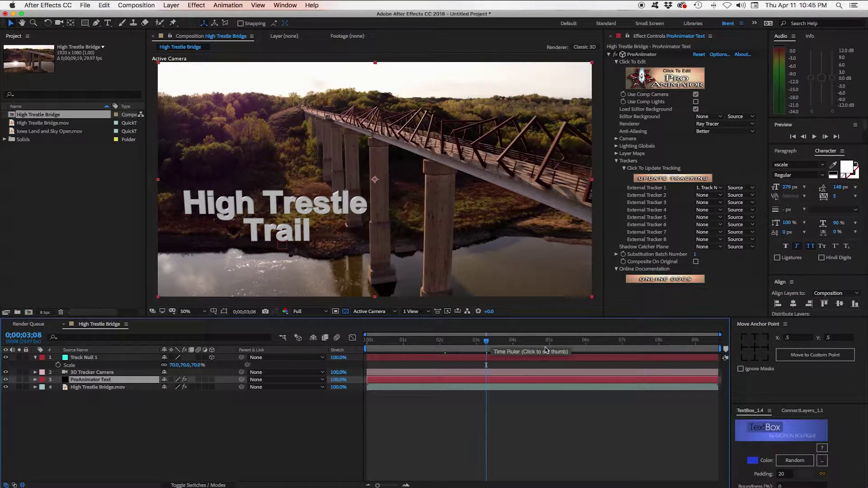
Preview playback from 0;00;03;08 to confirm the text stays anchored in the drone footage.
{"action": "key", "text": "space"}
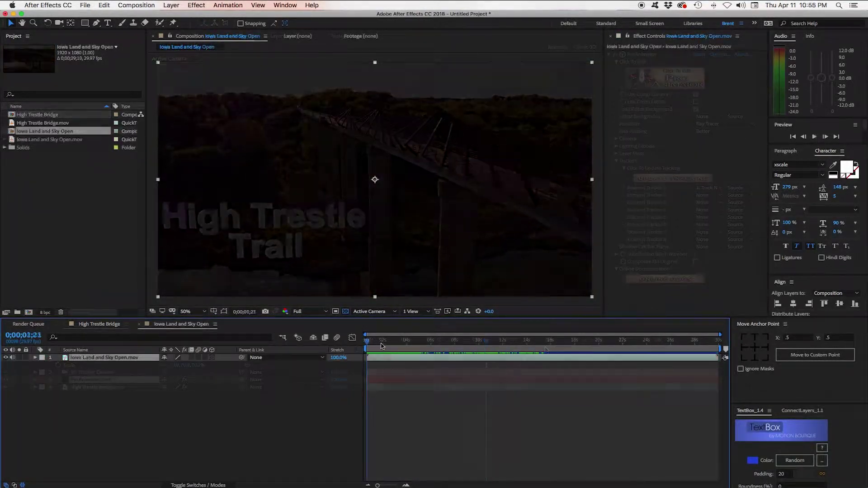
{"action": "left_click_drag", "start_coordinate": [384, 343], "coordinate": [408, 355]}
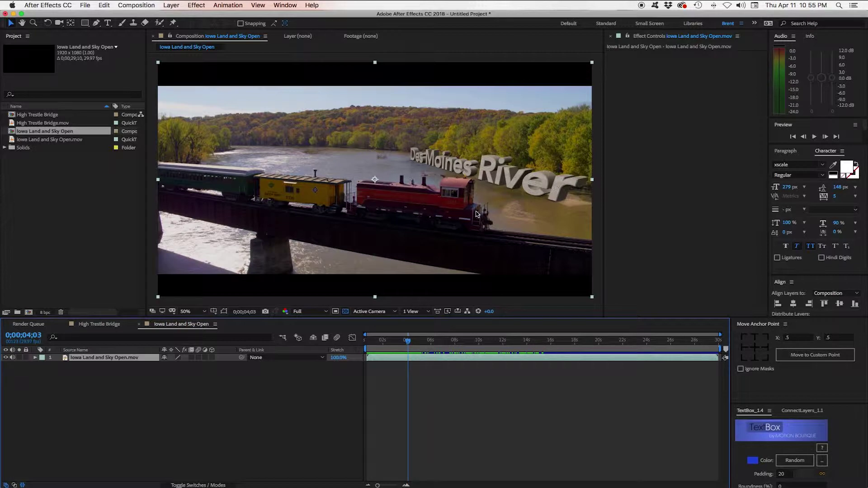
{"action": "left_click_drag", "start_coordinate": [408, 342], "coordinate": [388, 359]}
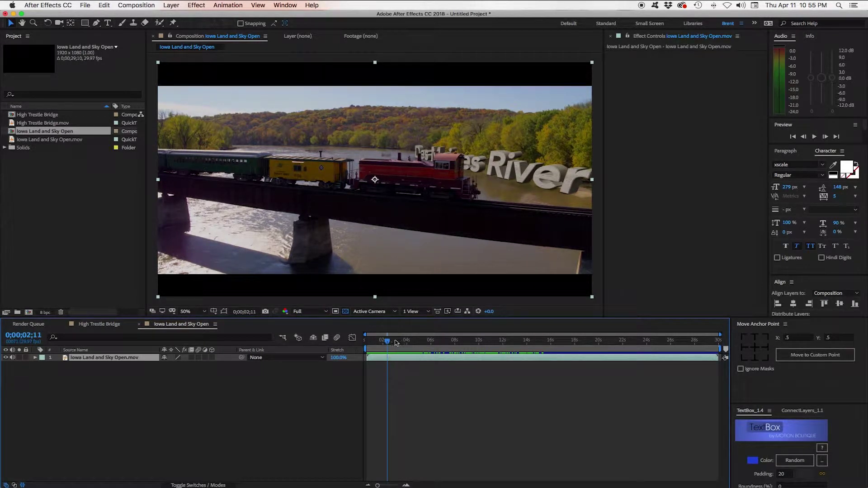
{"action": "left_click", "coordinate": [233, 6]}
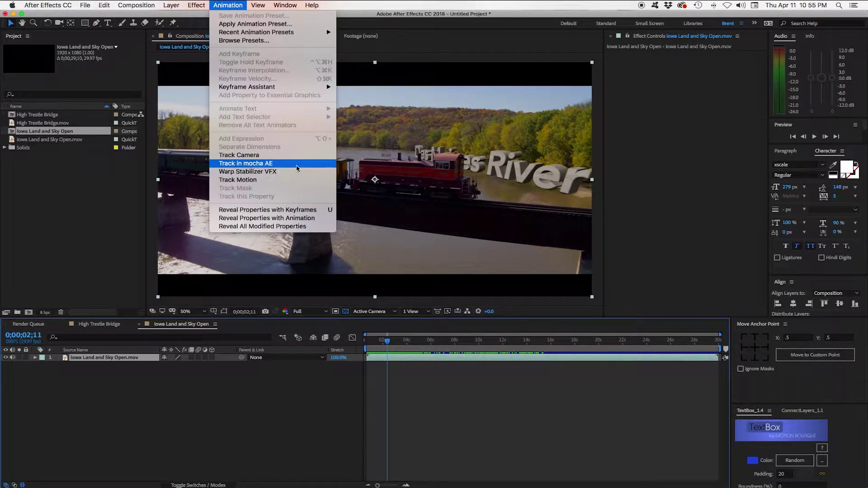
{"action": "left_click", "coordinate": [303, 151]}
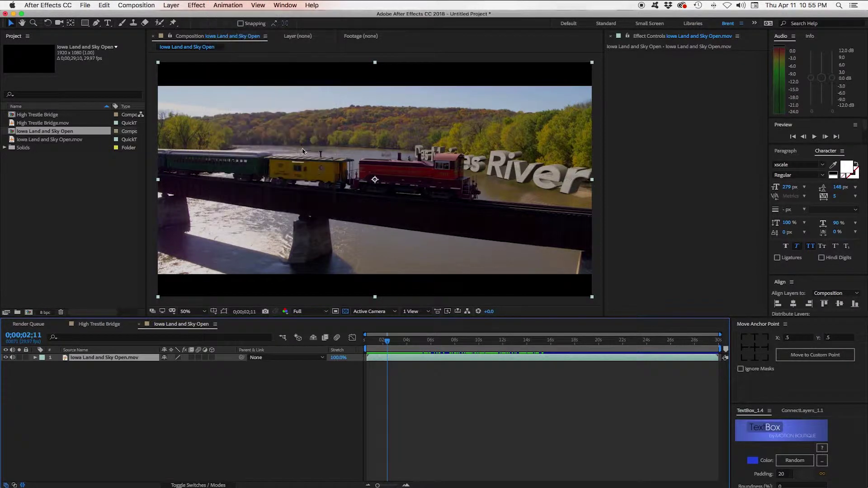
Scrub through the river and Upper Iowa River shots to the High Trestle Bridge shot at 0;00;15;20.
{"action": "left_click_drag", "start_coordinate": [388, 345], "coordinate": [438, 353]}
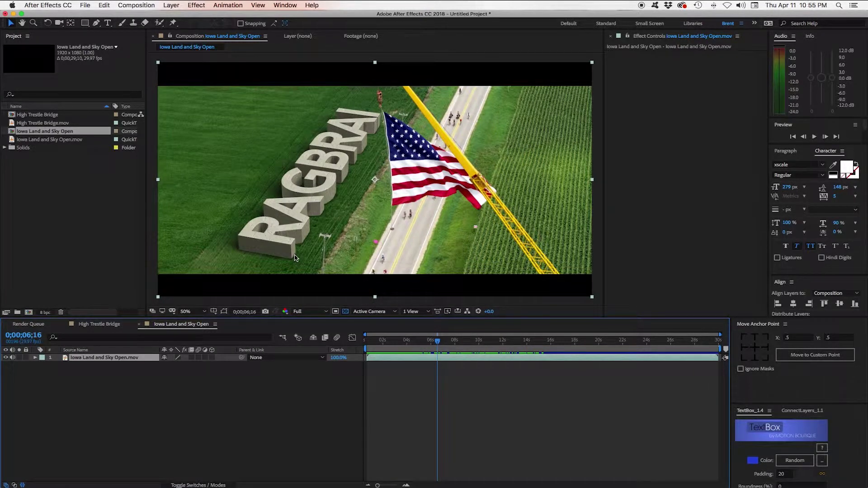
{"action": "left_click_drag", "start_coordinate": [441, 345], "coordinate": [490, 342]}
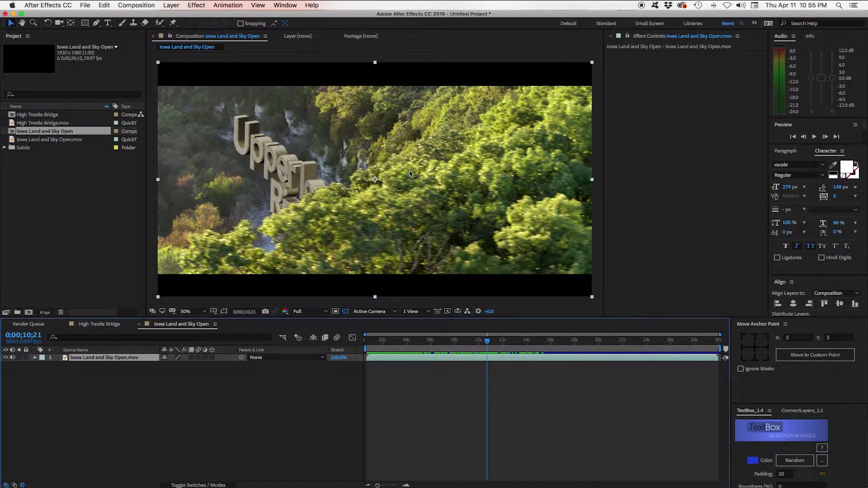
{"action": "mouse_move", "coordinate": [487, 343]}
{"action": "left_mouse_down"}
{"action": "mouse_move", "coordinate": [481, 347]}
{"action": "mouse_move", "coordinate": [501, 340]}
{"action": "left_mouse_up"}
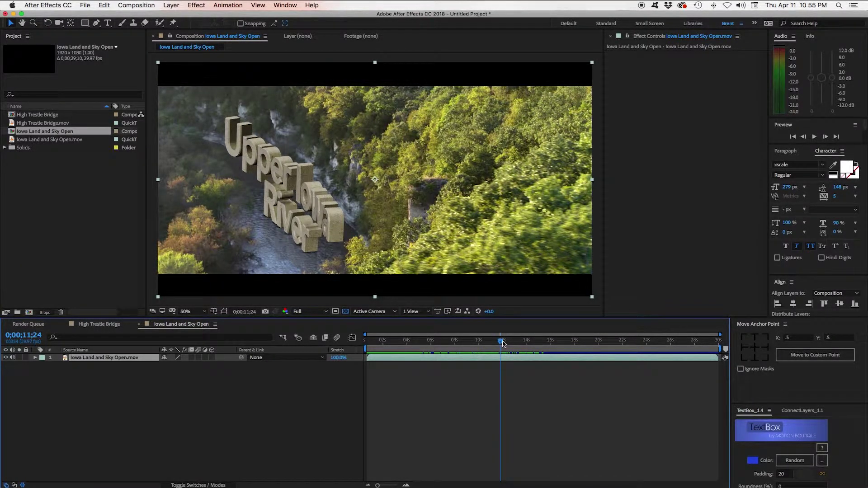
{"action": "left_click_drag", "start_coordinate": [503, 344], "coordinate": [515, 344]}
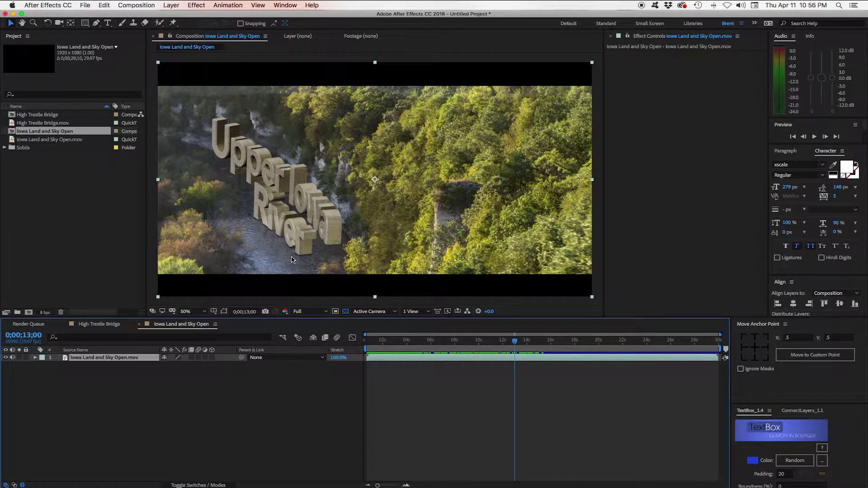
{"action": "left_click_drag", "start_coordinate": [515, 342], "coordinate": [546, 338]}
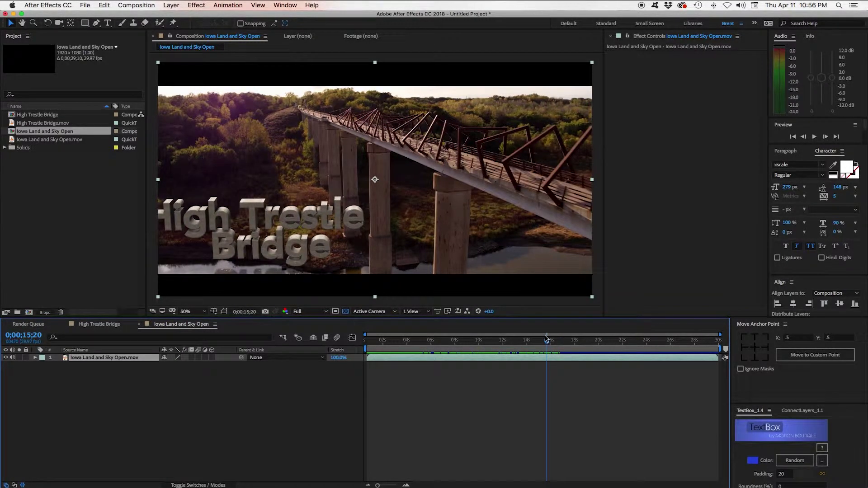